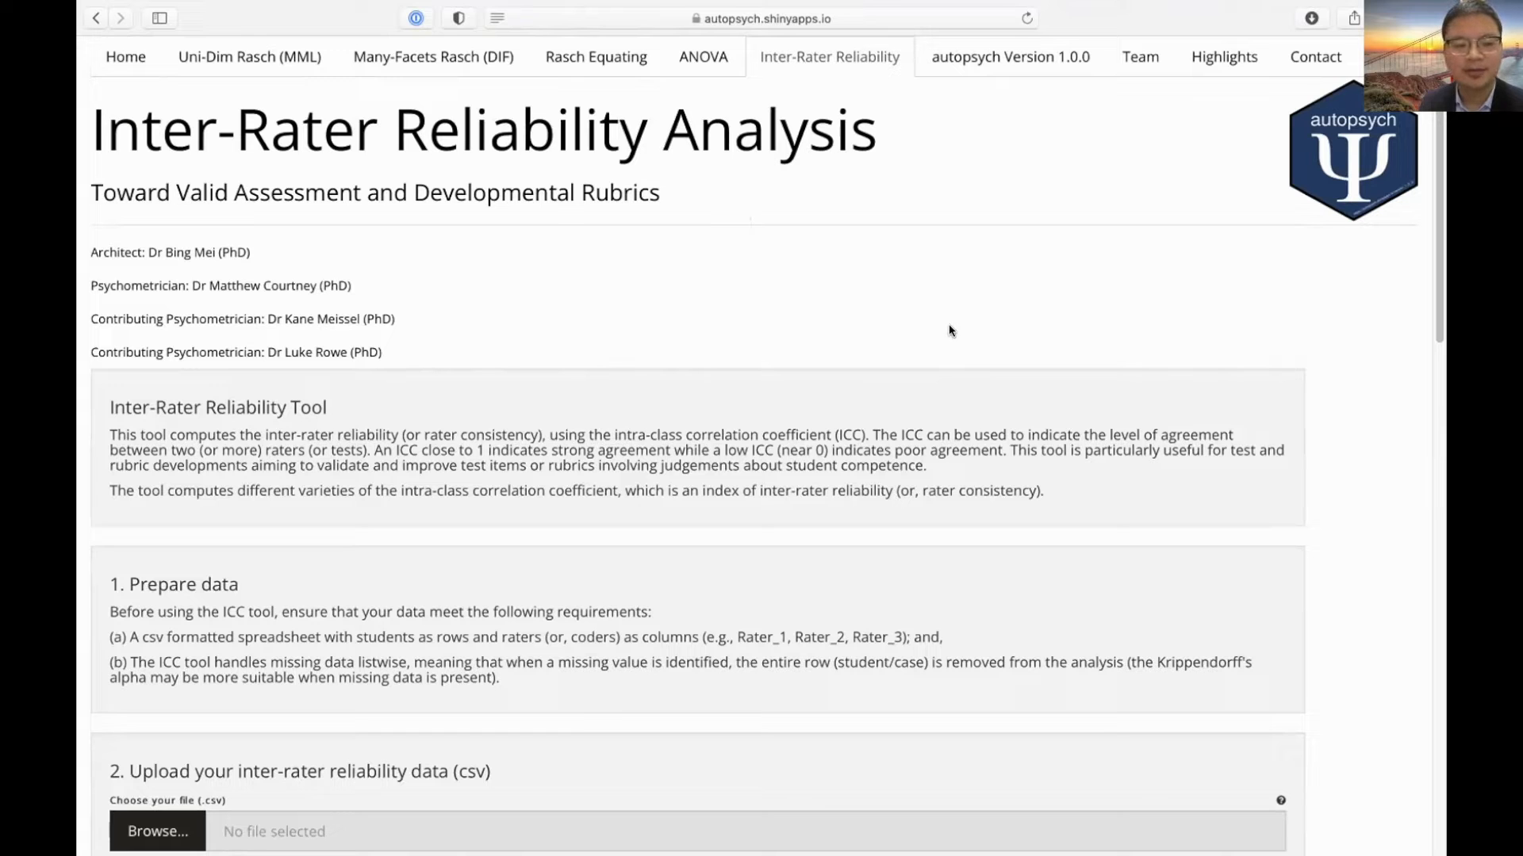
# - Upload Test_IRR.csv as the inter-rater reliability data file
pyautogui.scroll(-3, 951, 331)
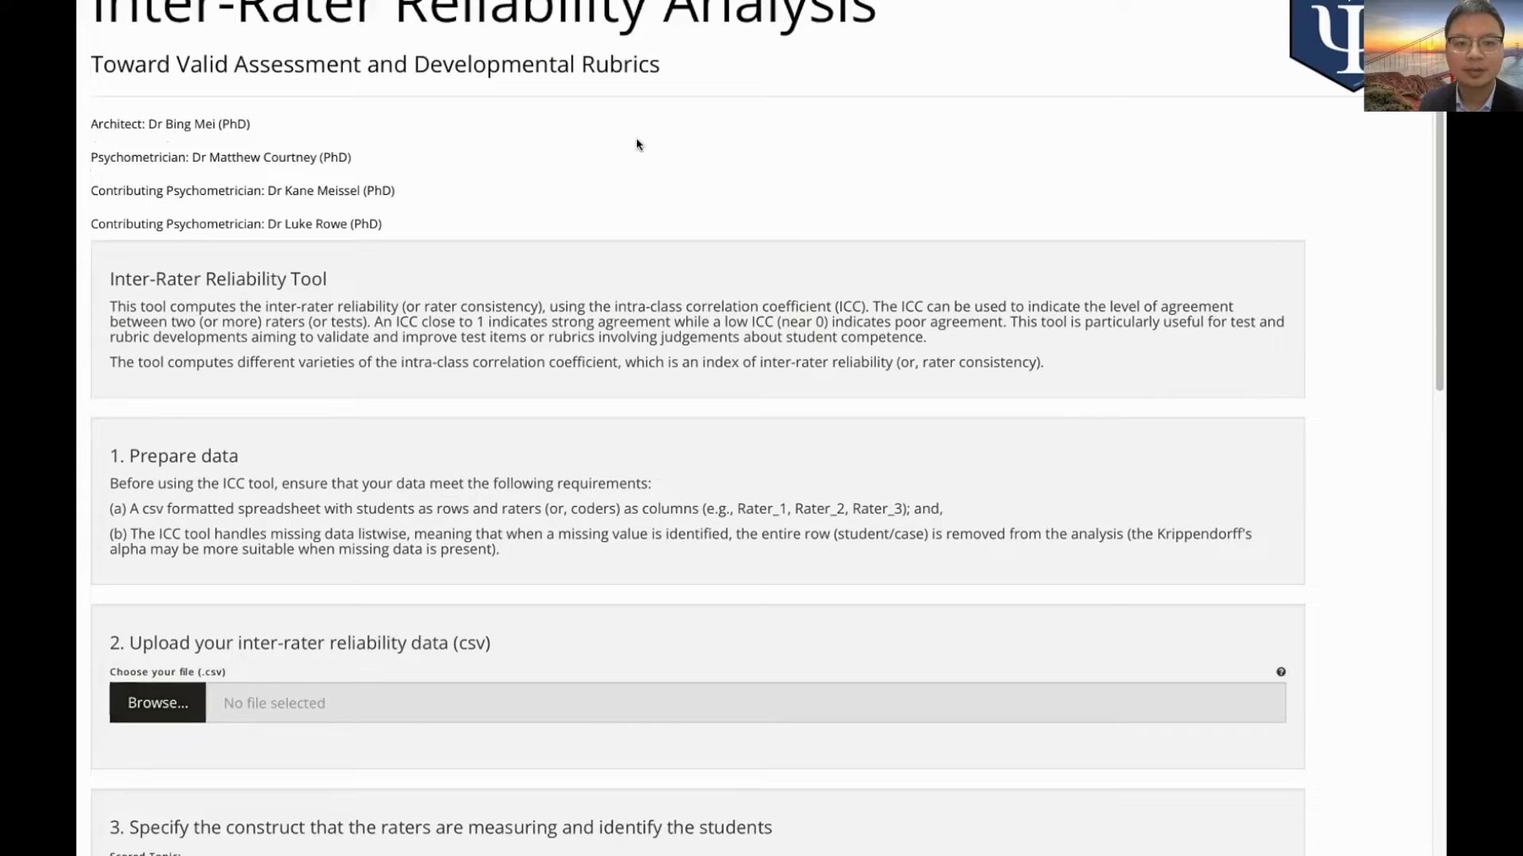
pyautogui.click(1089, 440)
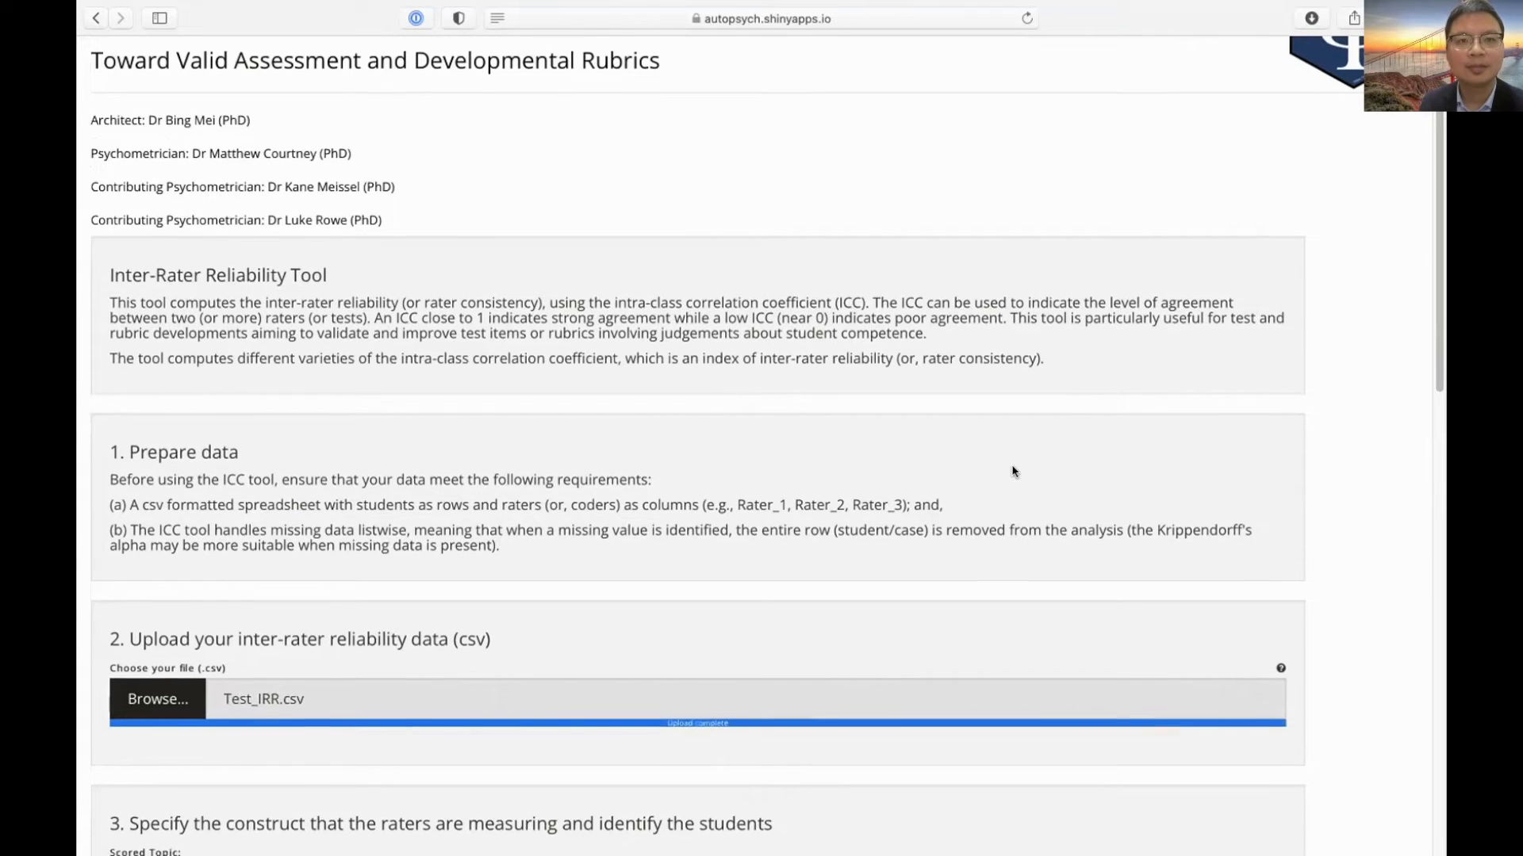
# - Set the scored topic that the raters are measuring to "Essay Performance"
pyautogui.scroll(-3, 1012, 471)
pyautogui.scroll(-4, 1012, 471)
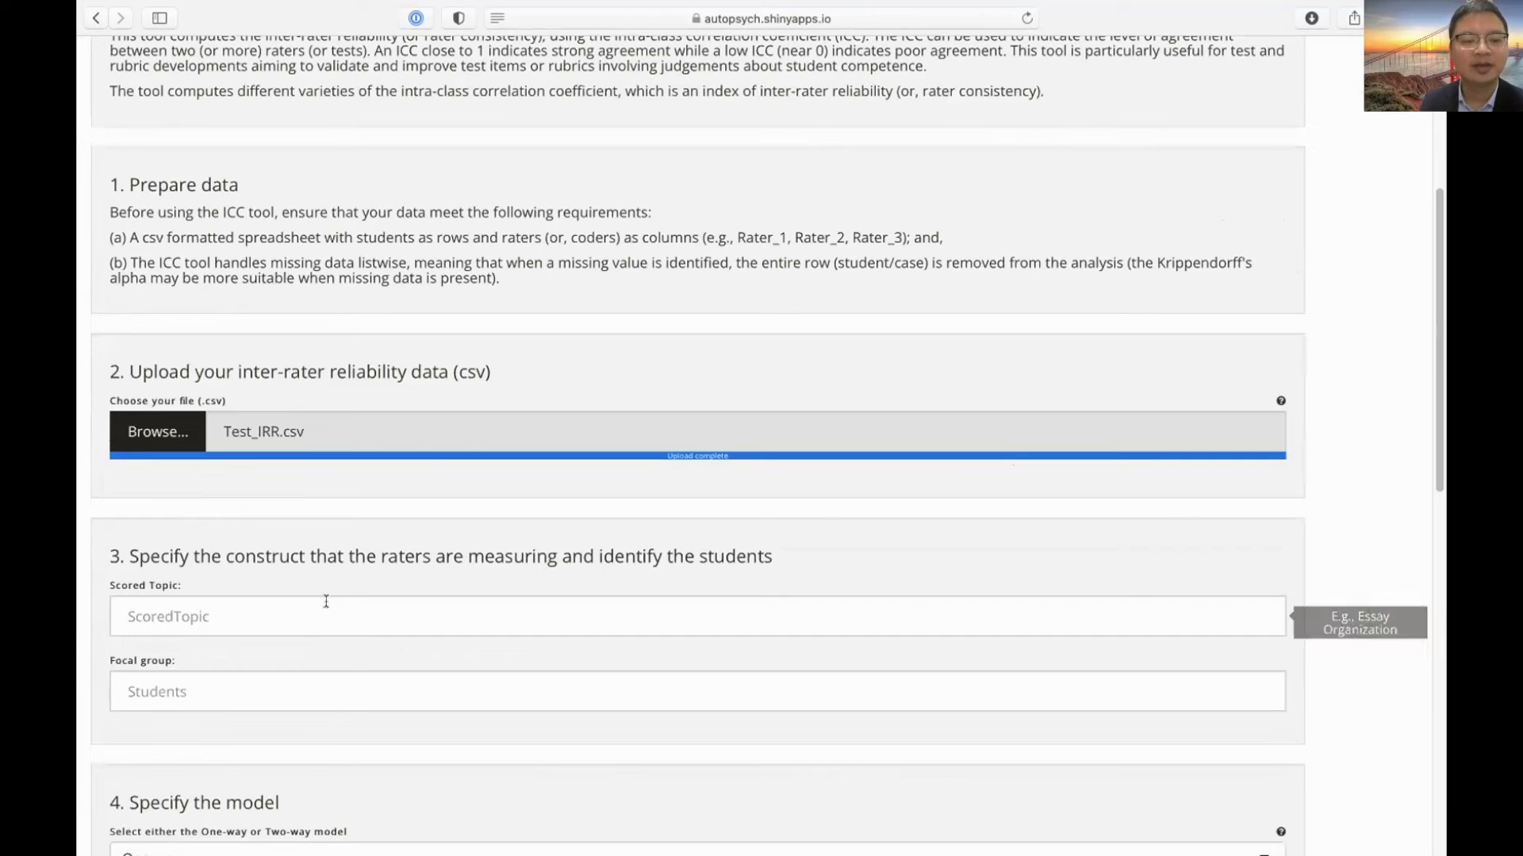
pyautogui.click(386, 607)
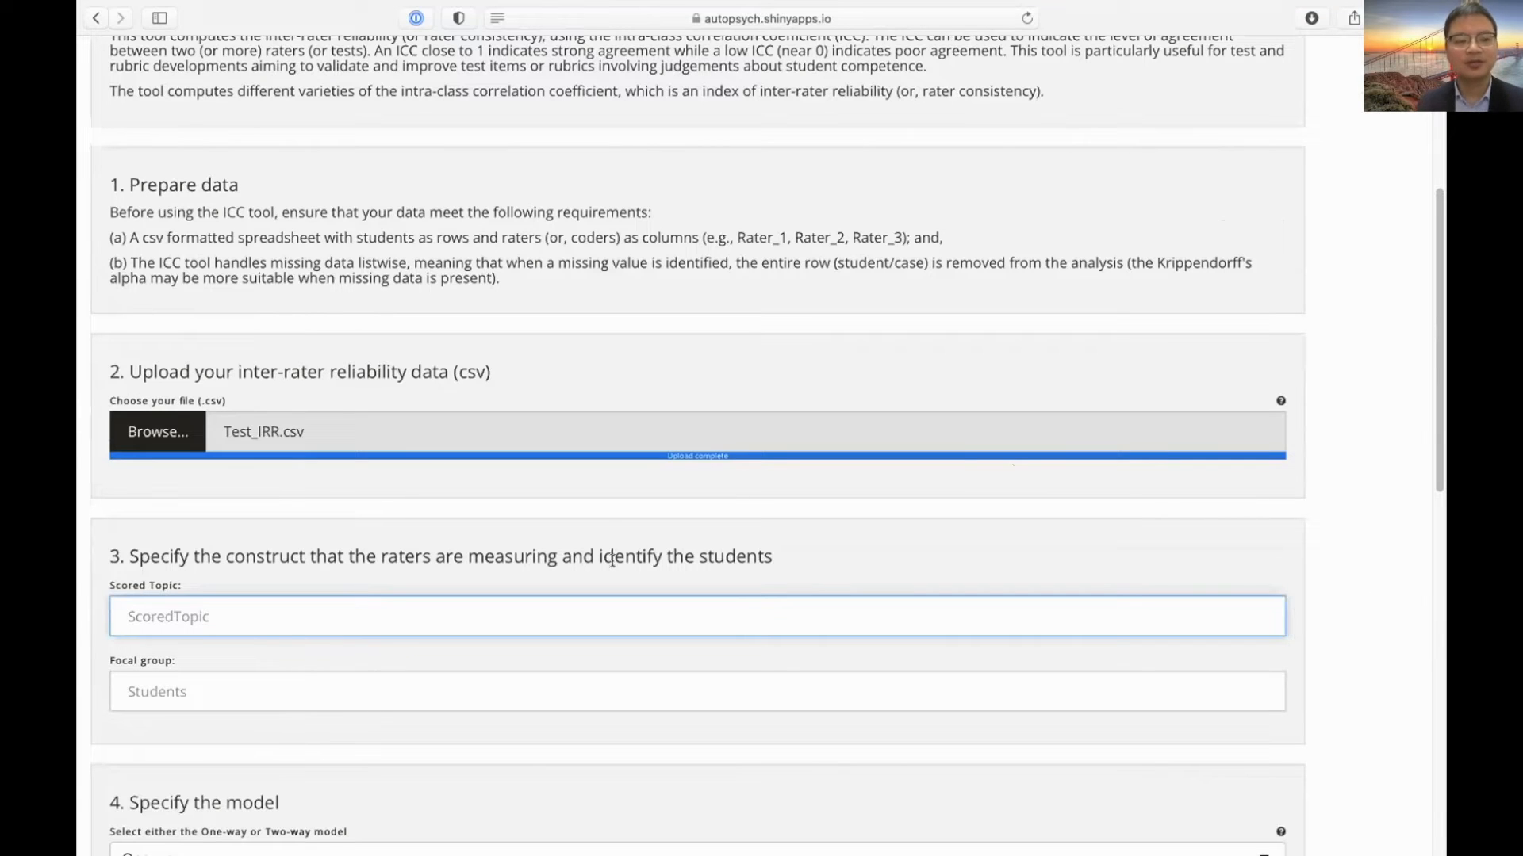
pyautogui.write('Essa')
pyautogui.press('BackSpace')
pyautogui.press('BackSpace')
pyautogui.press('BackSpace')
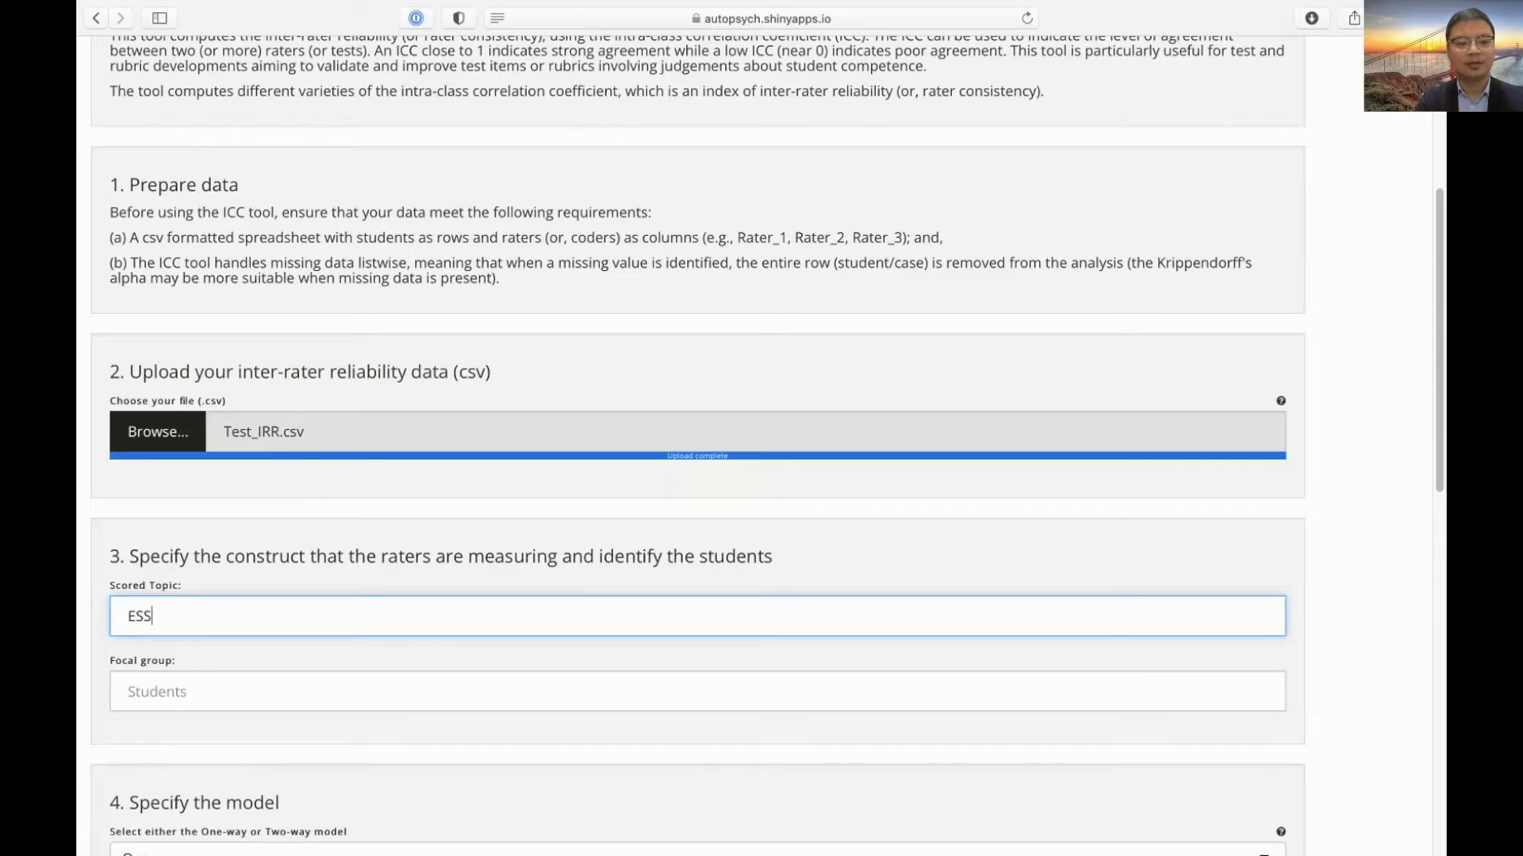
pyautogui.write('ssay Performance')
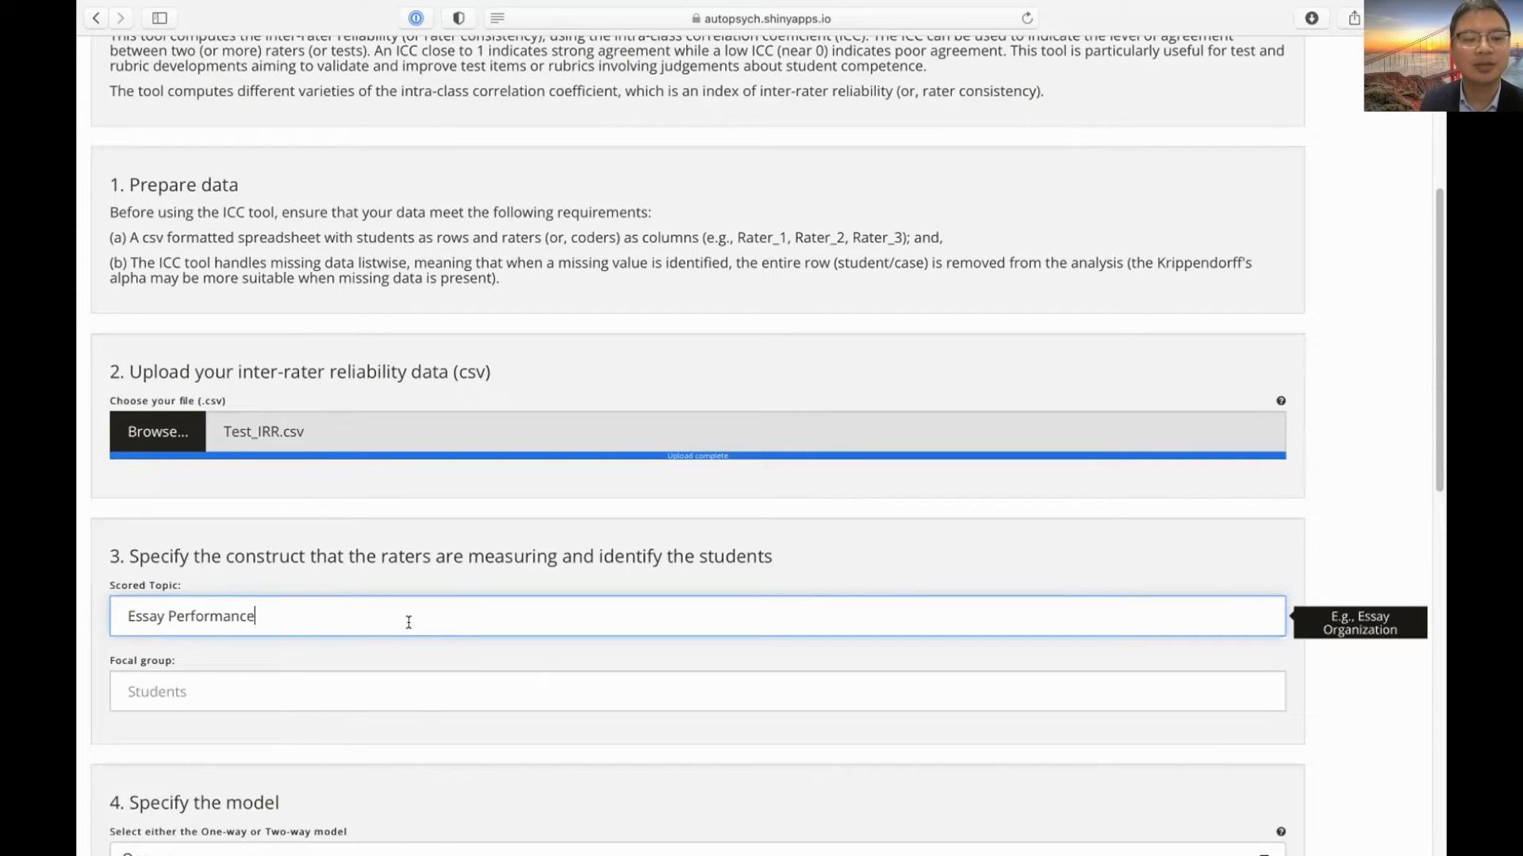
# - Enter "NIS Grade 5 students" as the focal group
pyautogui.click(373, 691)
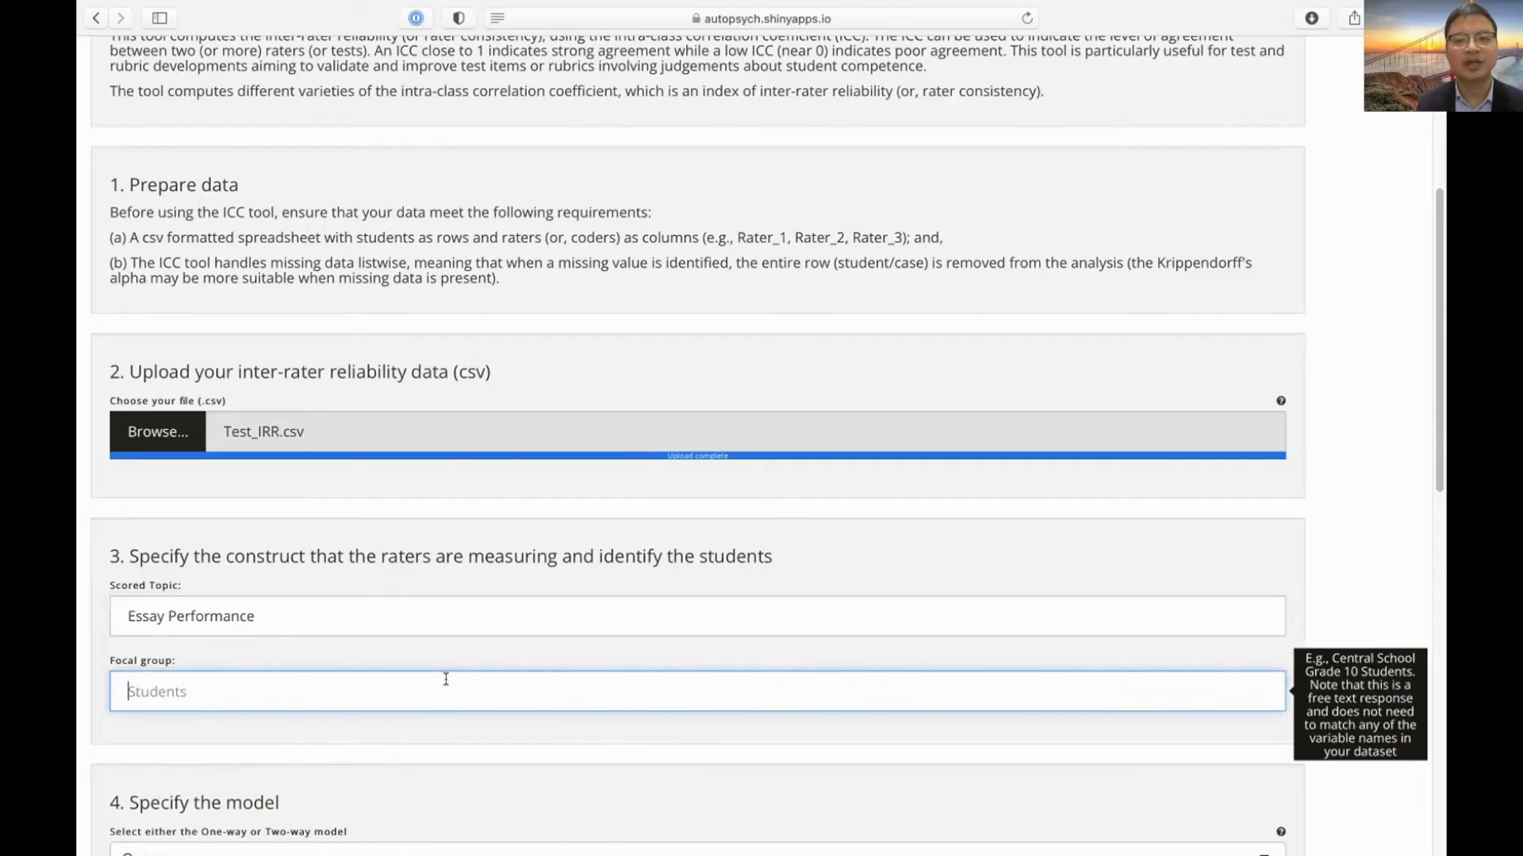
pyautogui.write('Ni')
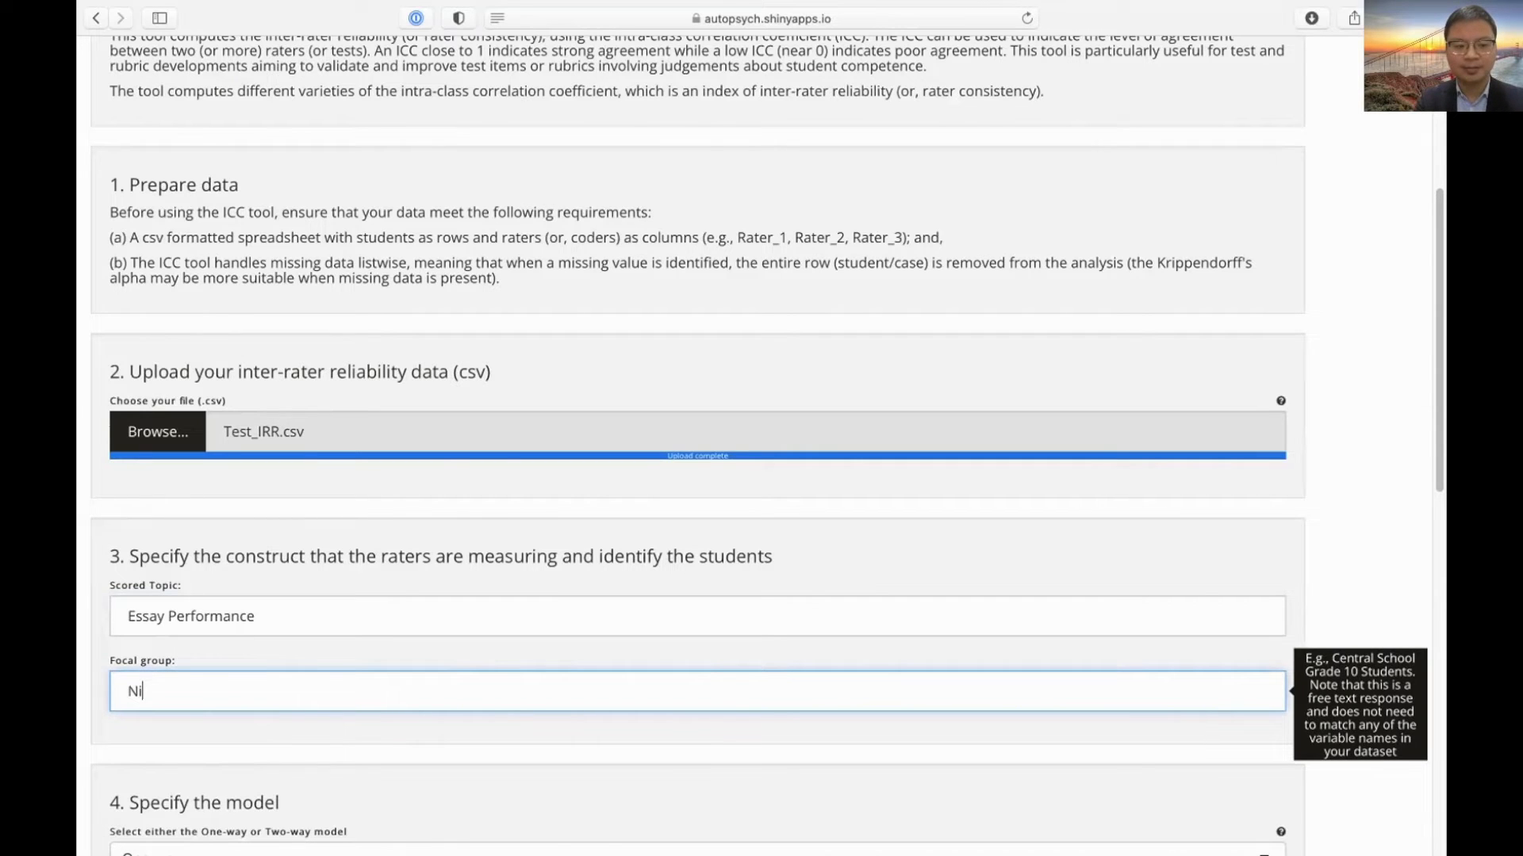
pyautogui.press('BackSpace')
pyautogui.write('IS ')
pyautogui.write('Grea')
pyautogui.press('BackSpace')
pyautogui.press('BackSpace')
pyautogui.write('ade')
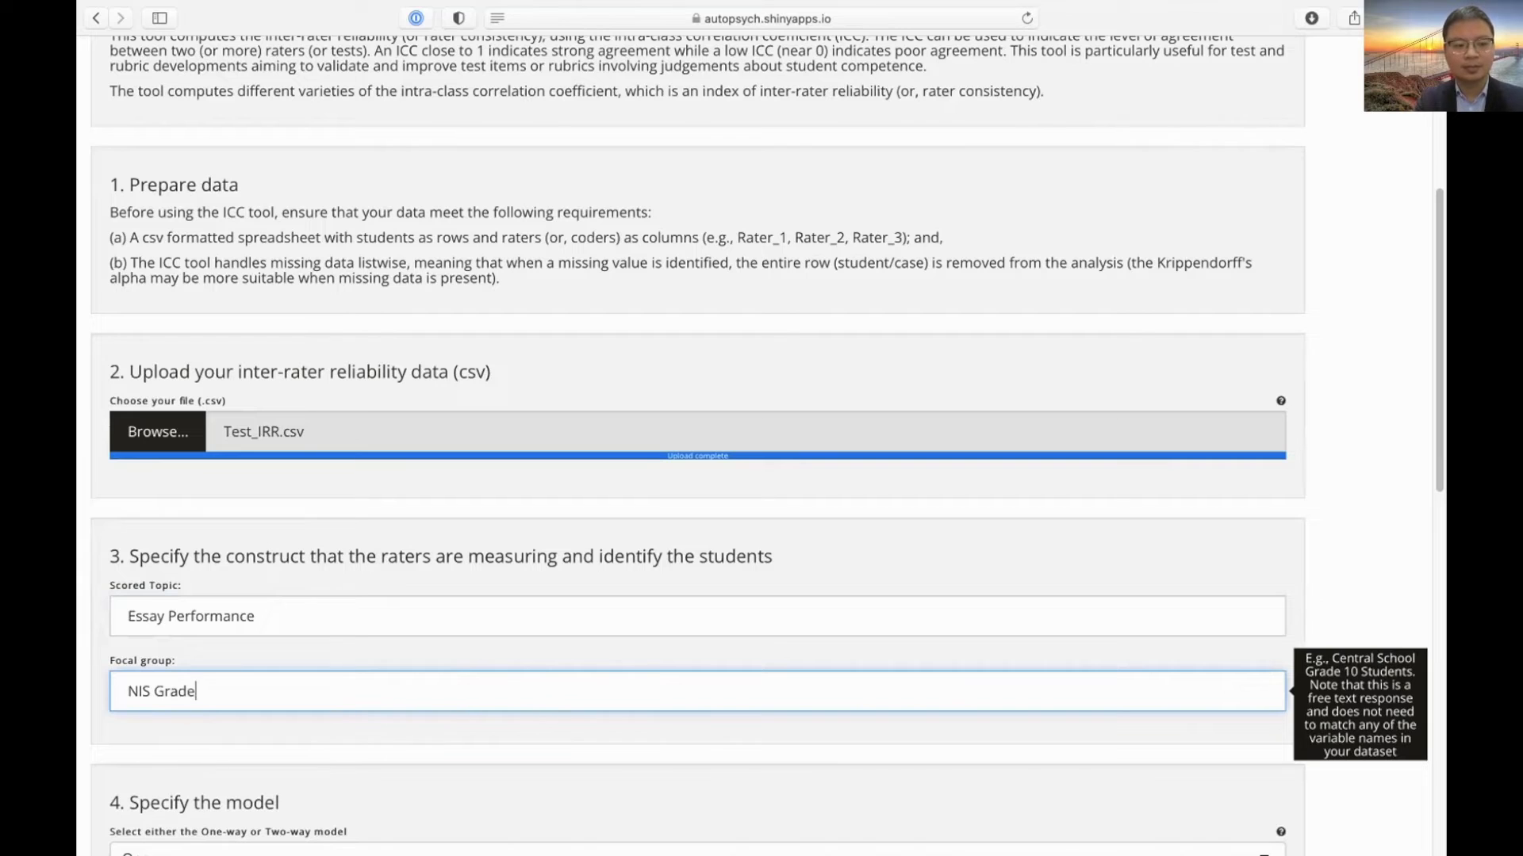
pyautogui.write(' 5 students')
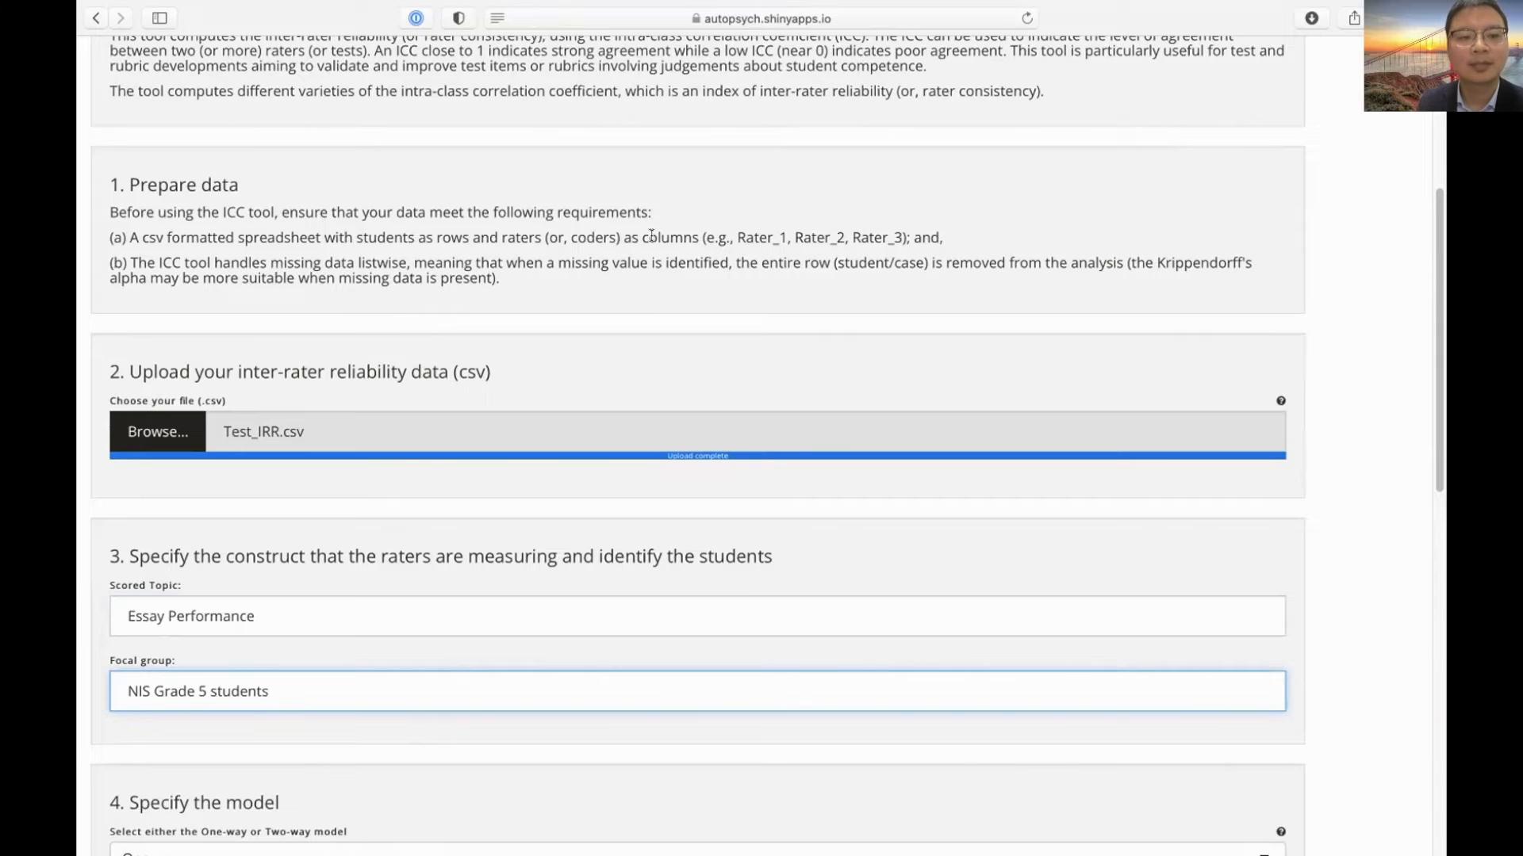
# - Set the ICC model to Two-way
pyautogui.scroll(-4, 1251, 525)
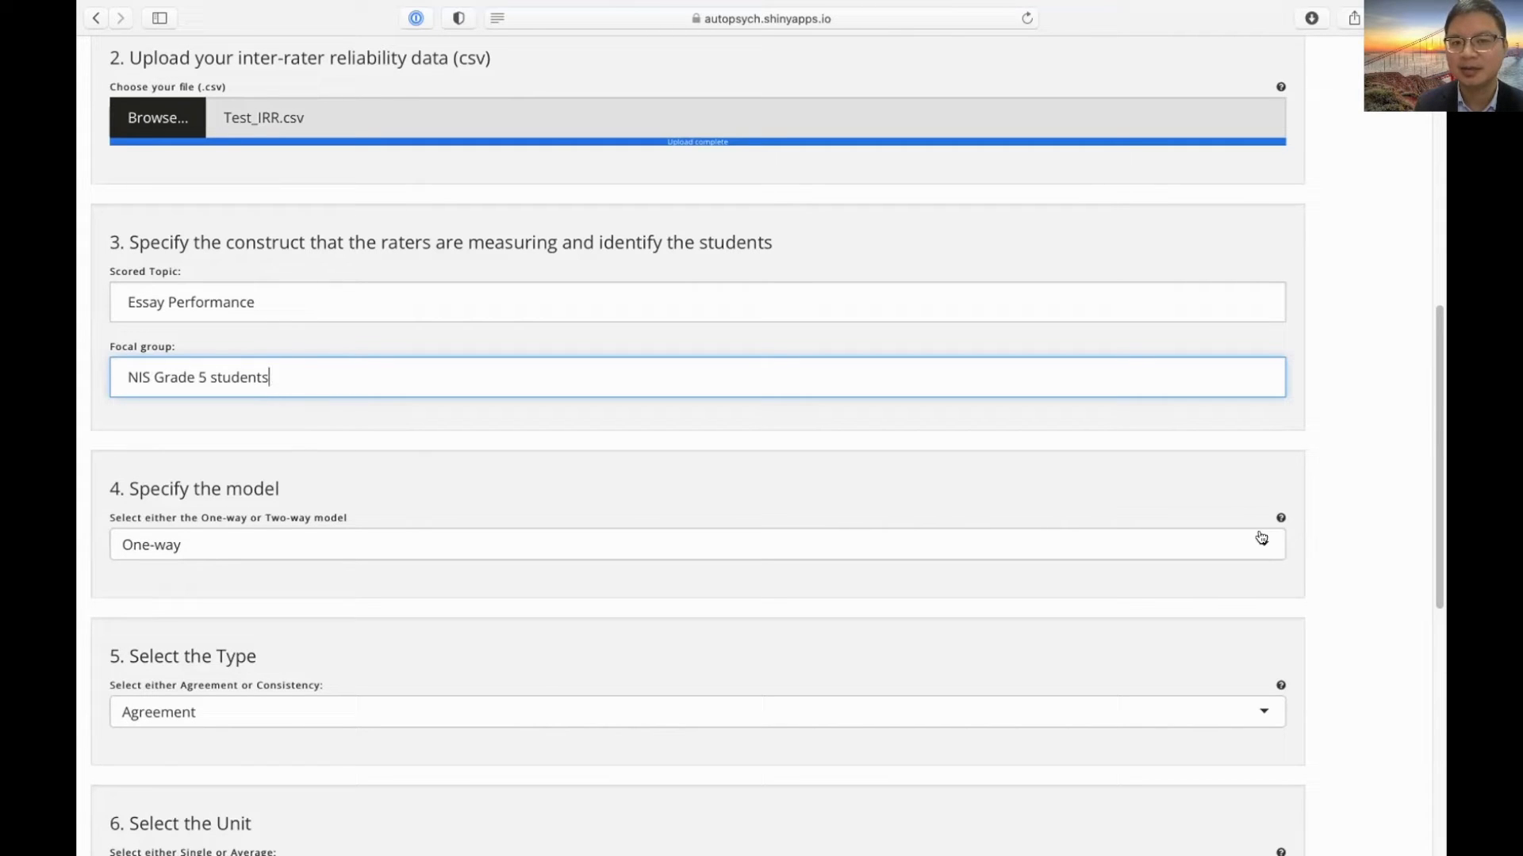
pyautogui.click(1257, 540)
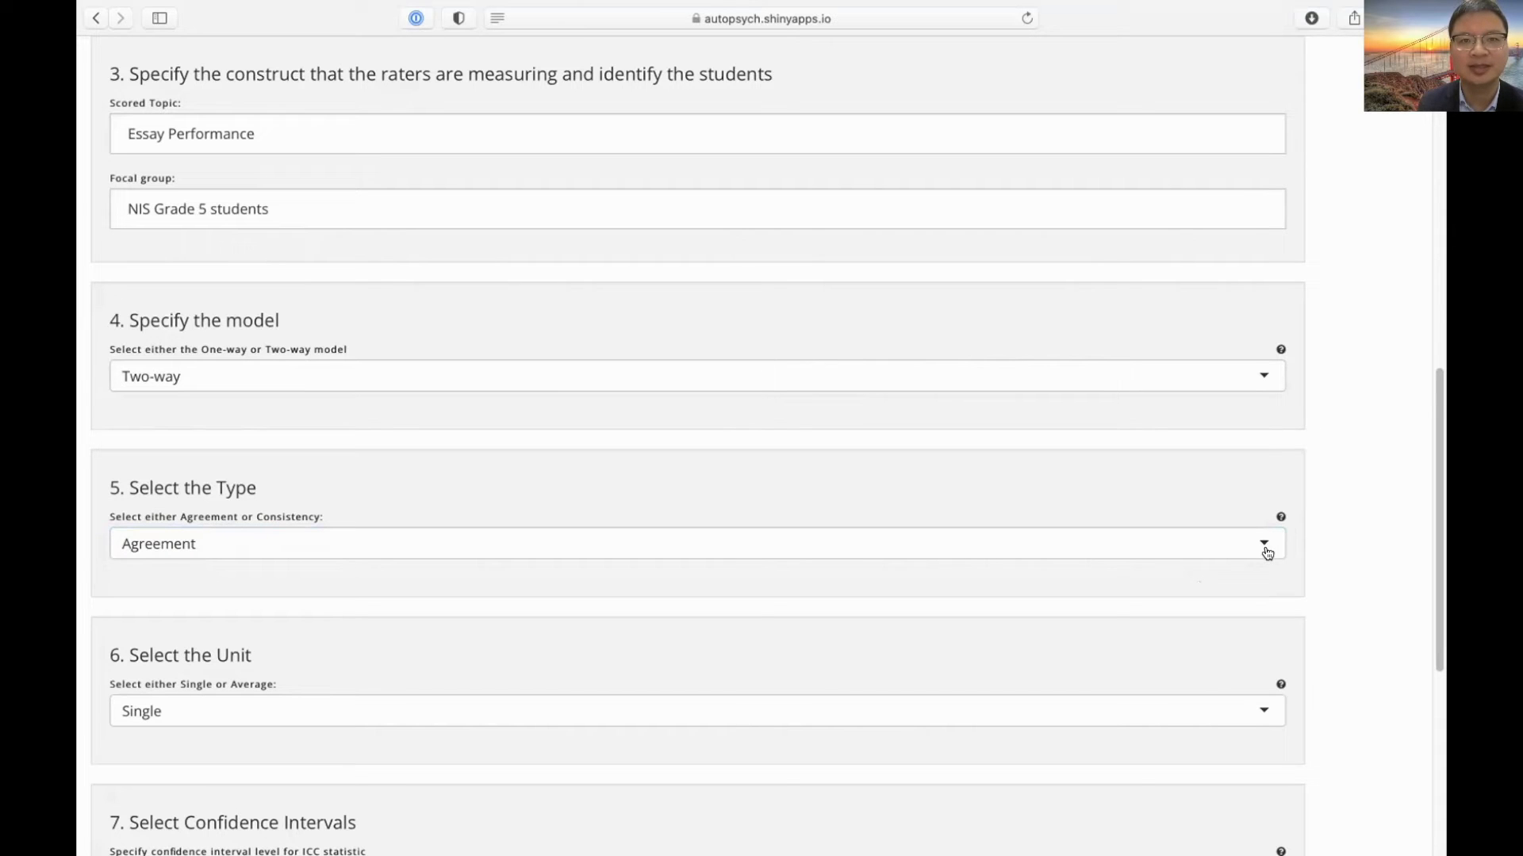
# - Try the Consistency type for the ICC analysis and set it back to Agreement
pyautogui.click(1264, 546)
pyautogui.click(1182, 597)
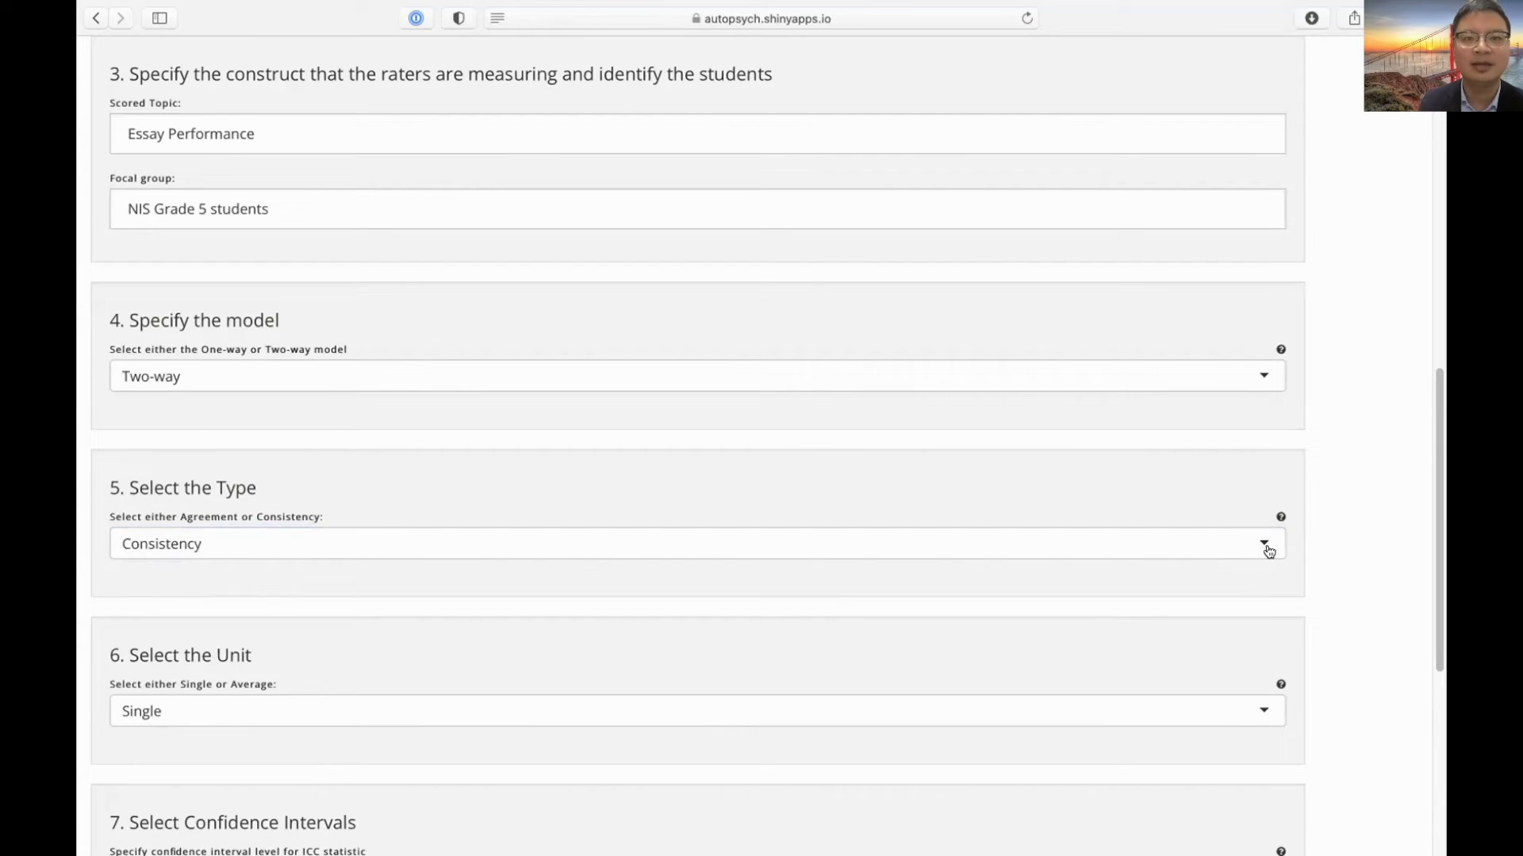
pyautogui.click(1252, 539)
pyautogui.click(1201, 578)
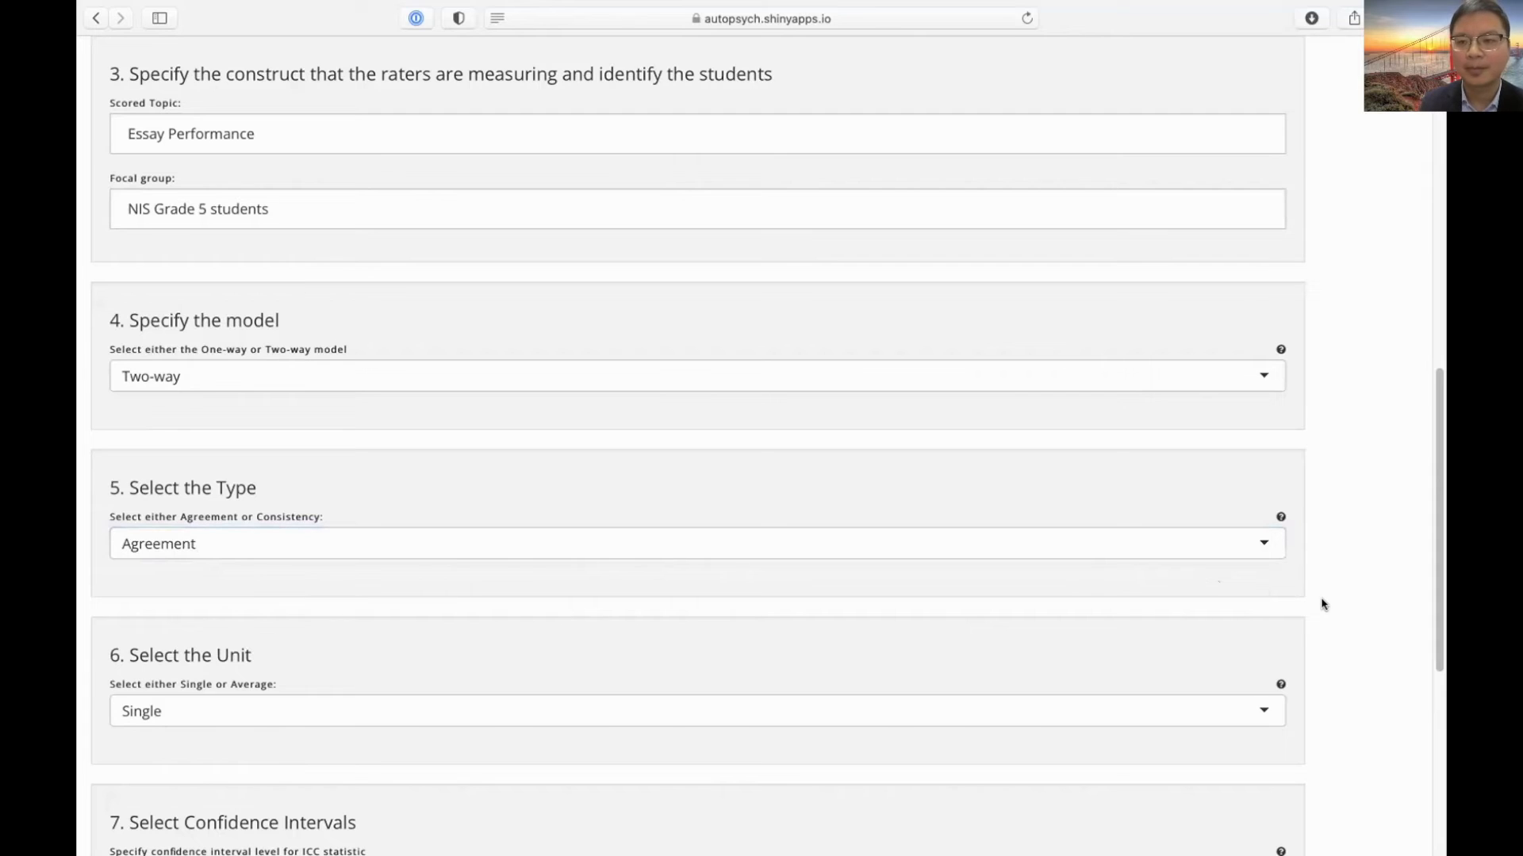
# - Set the unit of the ICC analysis to Average
pyautogui.scroll(-4, 1319, 602)
pyautogui.click(1264, 418)
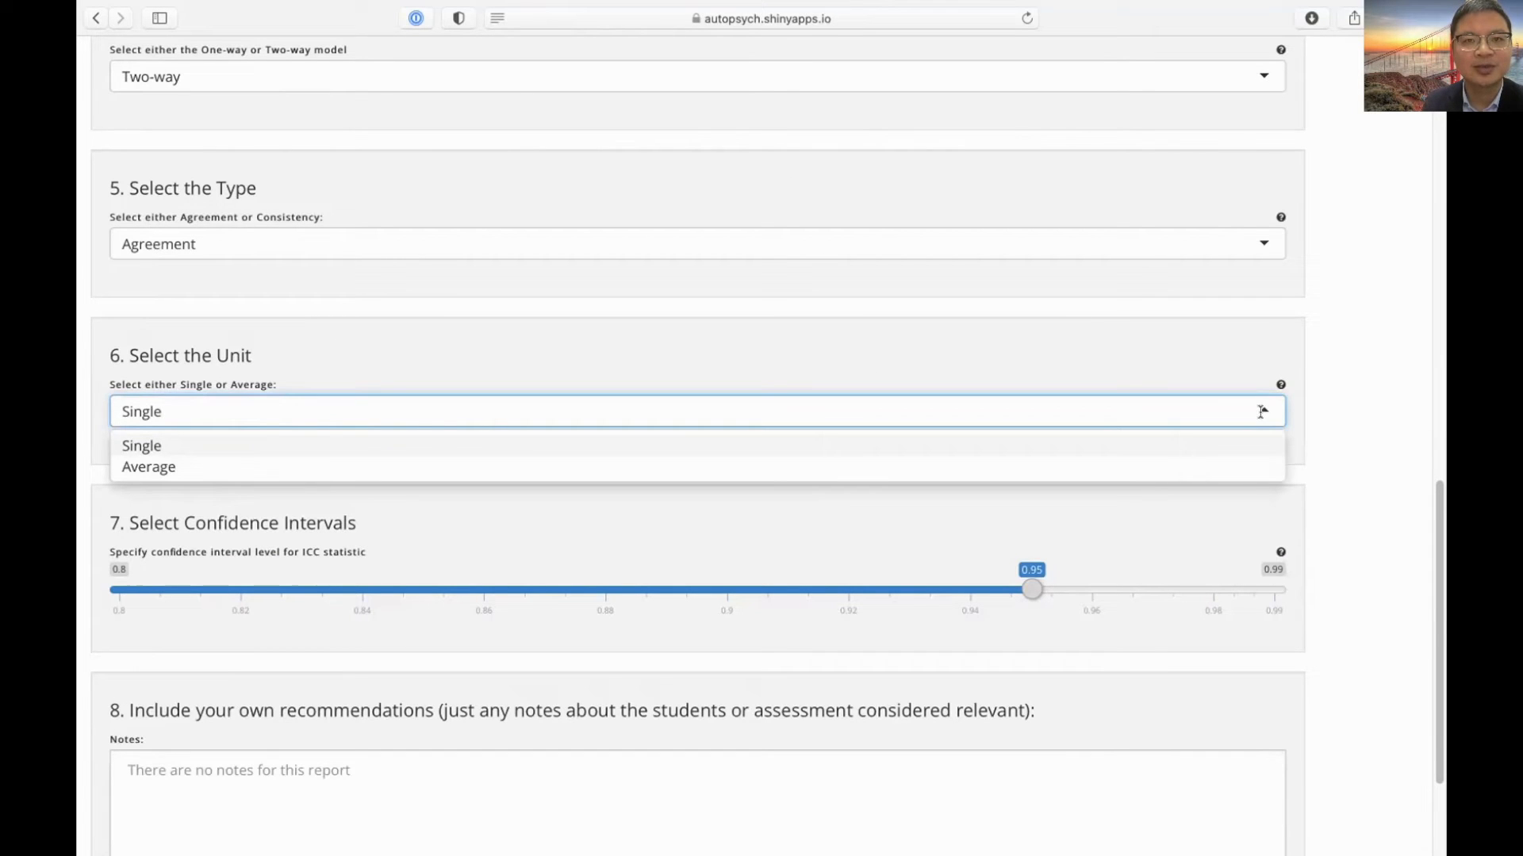
pyautogui.click(1248, 474)
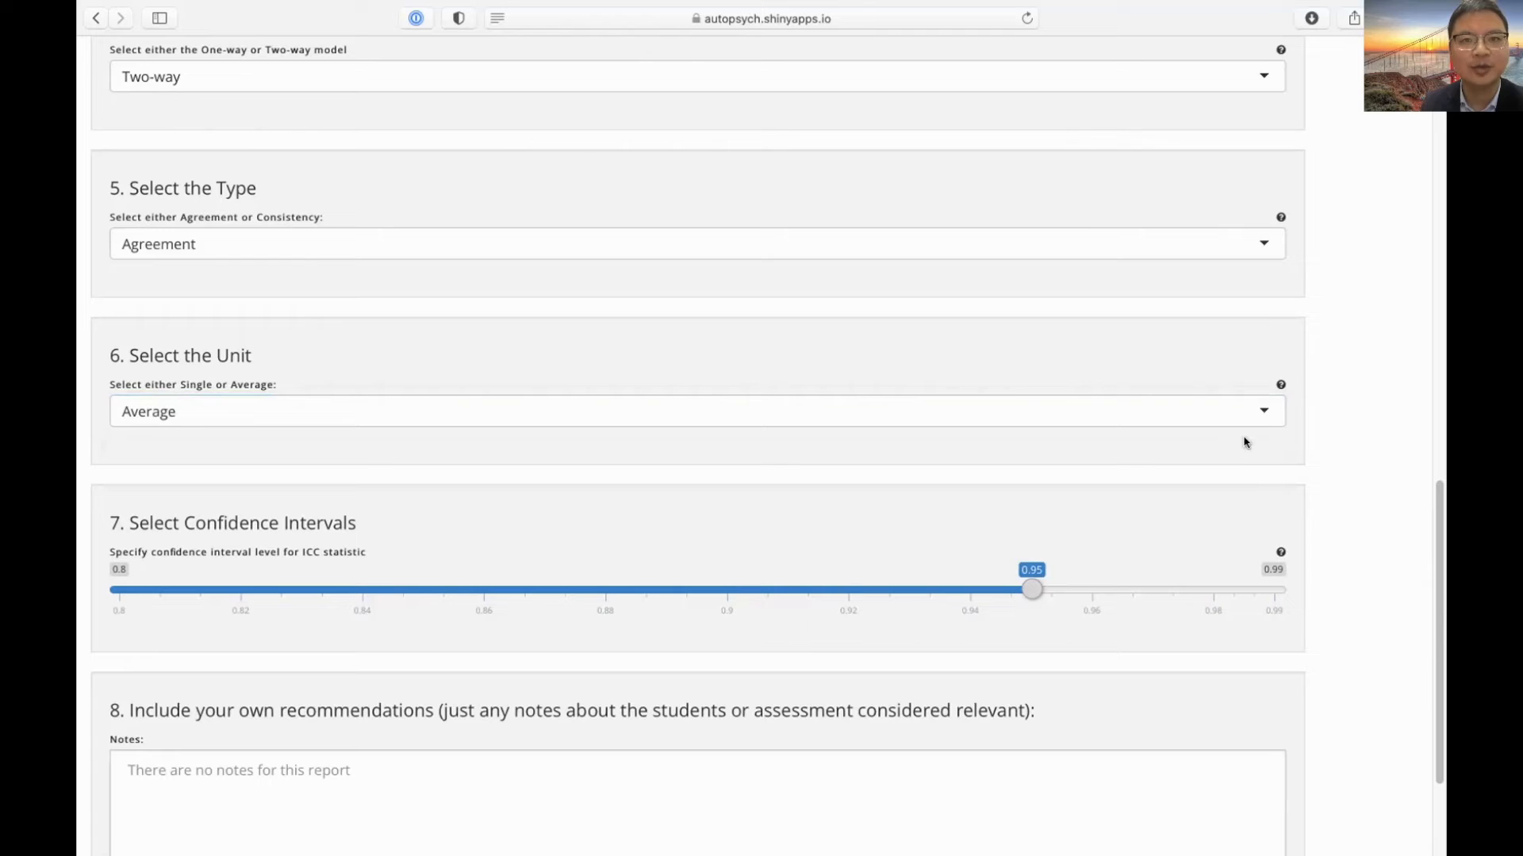
pyautogui.click(1262, 415)
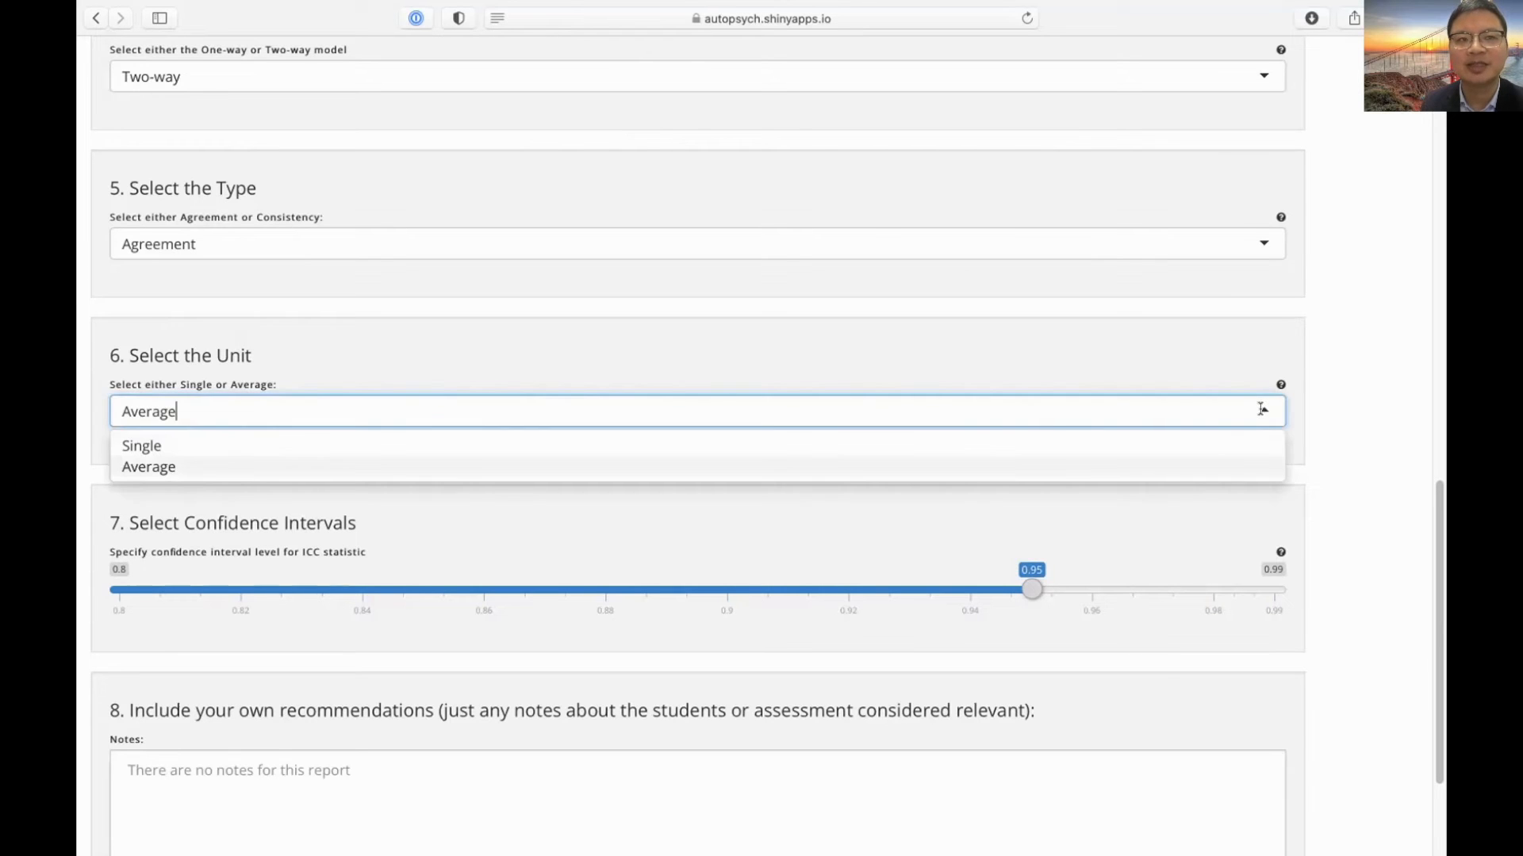
pyautogui.click(1211, 460)
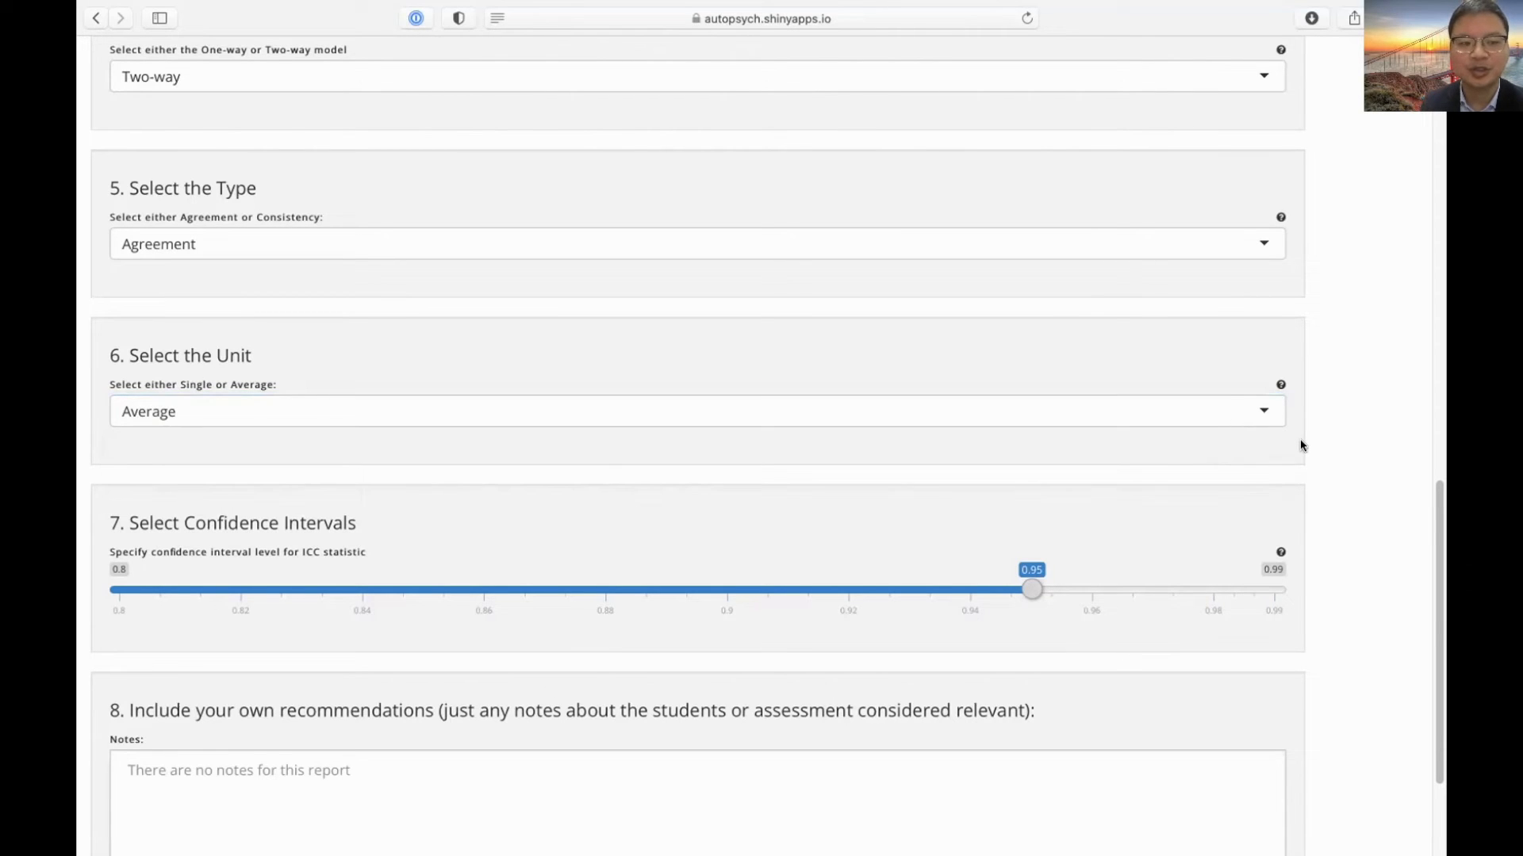
# - Generate the PDF report and spreadsheet, leaving the recommendation notes blank
pyautogui.scroll(-3, 1301, 446)
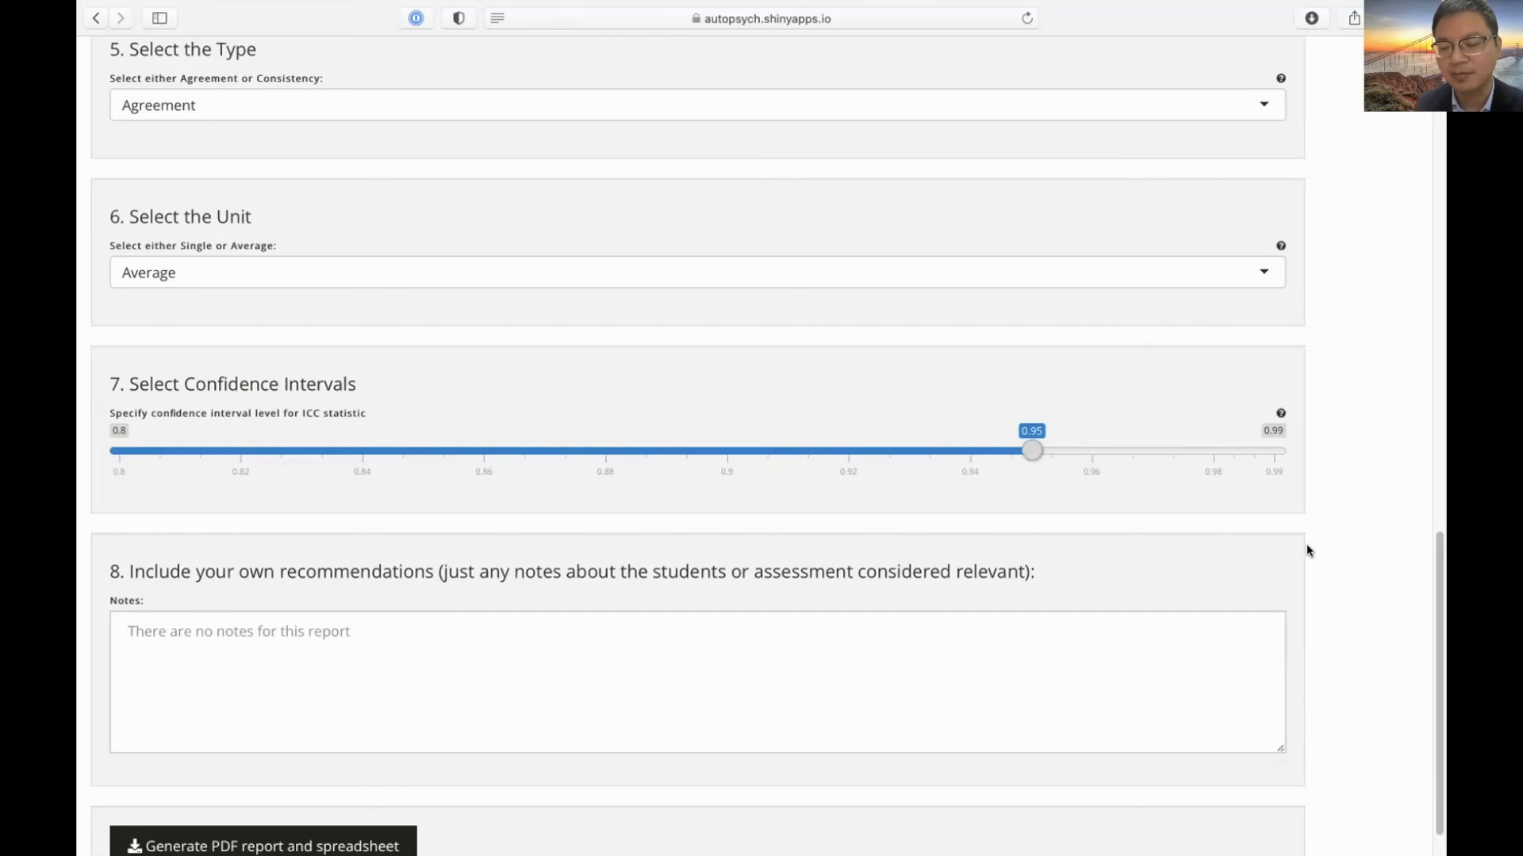
pyautogui.scroll(-1, 1306, 547)
pyautogui.click(508, 603)
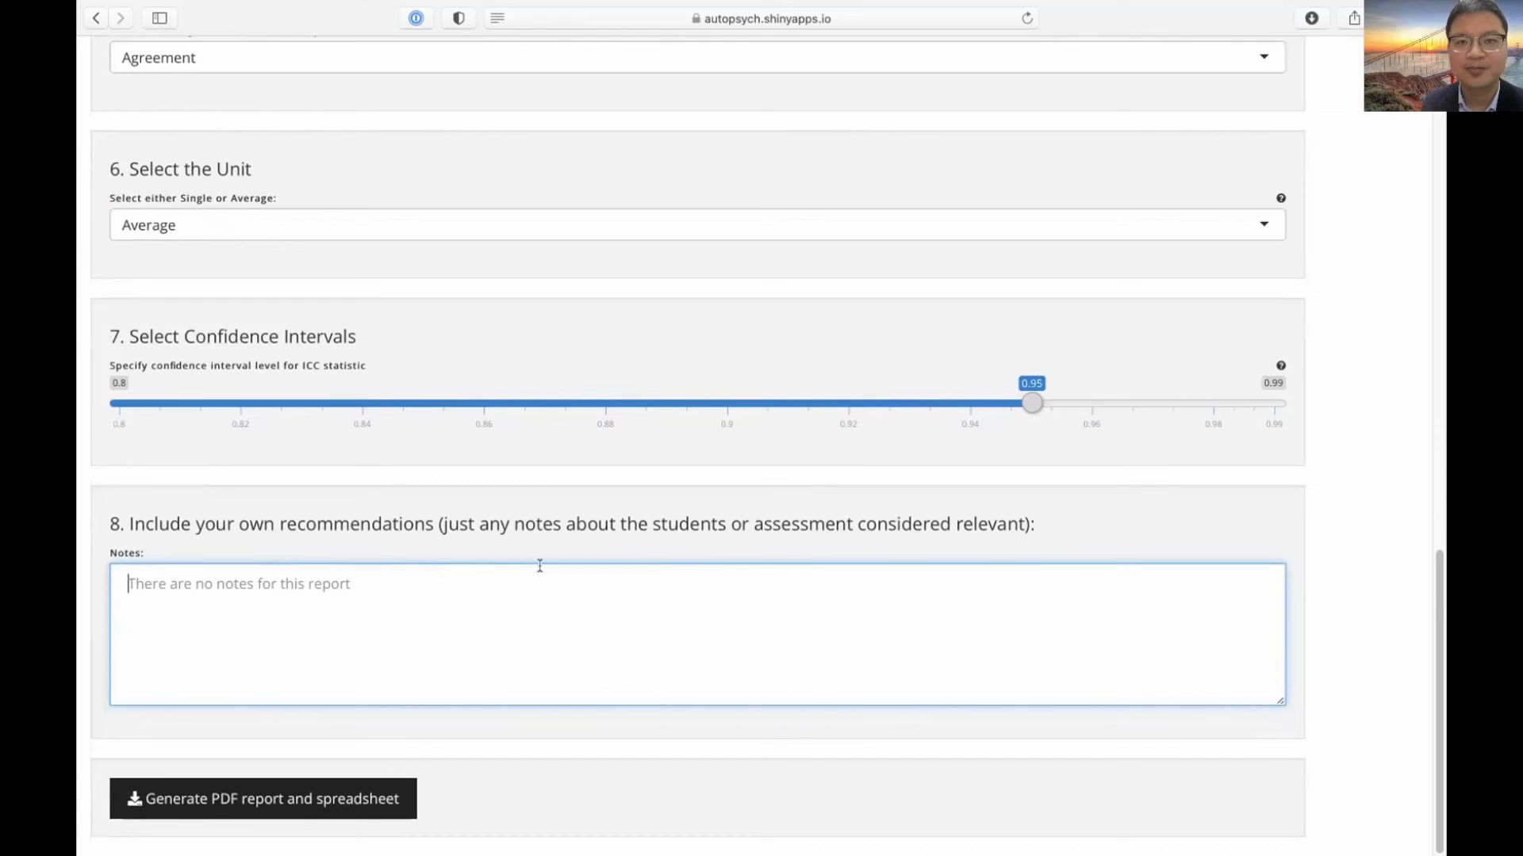
pyautogui.click(367, 803)
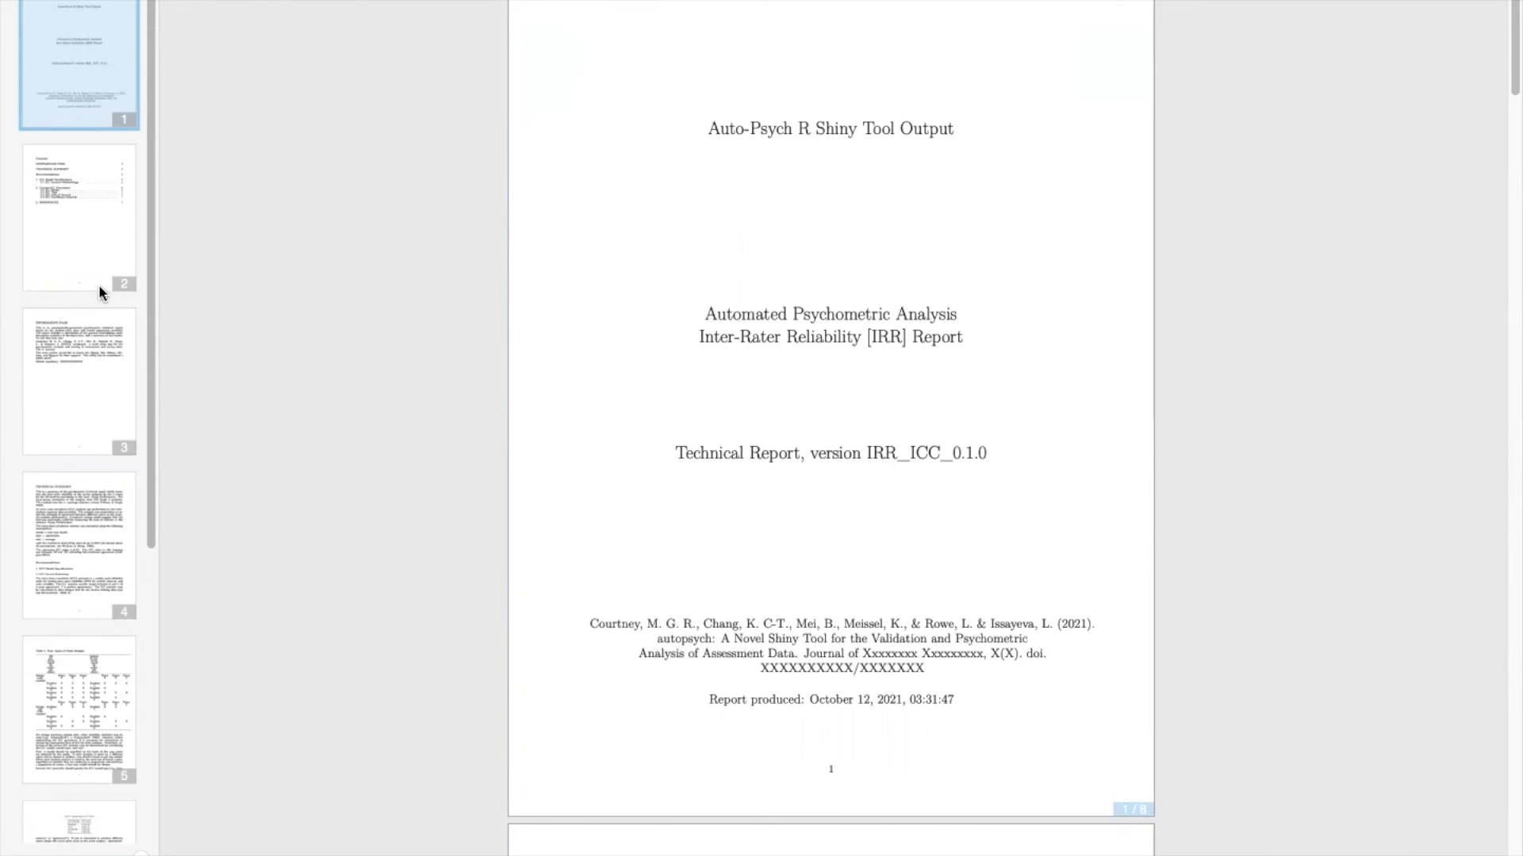
# - Examine the technical summary on page 4 of the generated report and the ICC confidence intervals section on page 7
pyautogui.click(102, 517)
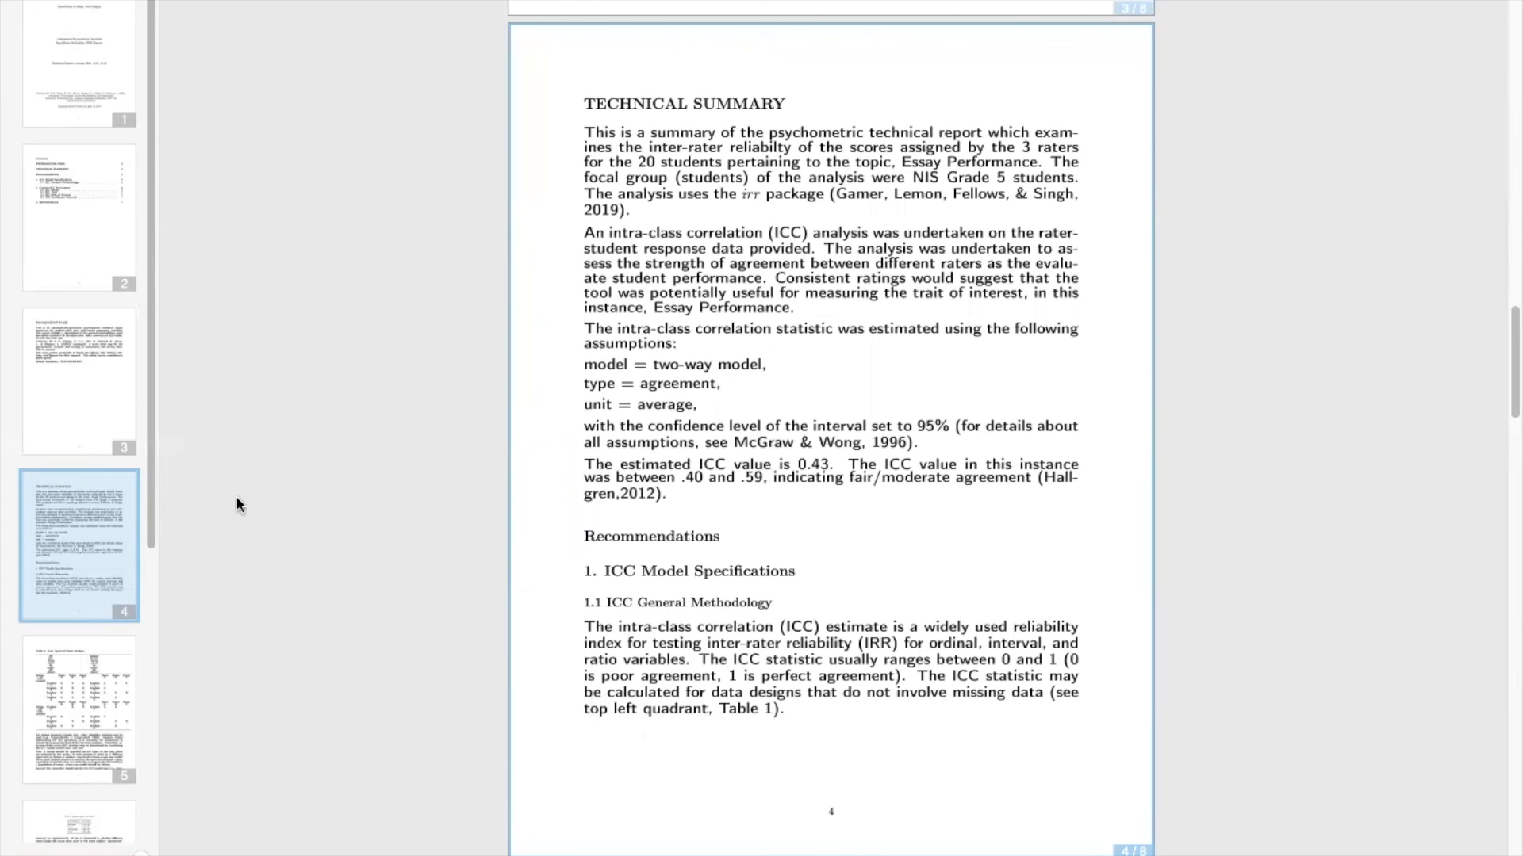
pyautogui.scroll(-5, 107, 696)
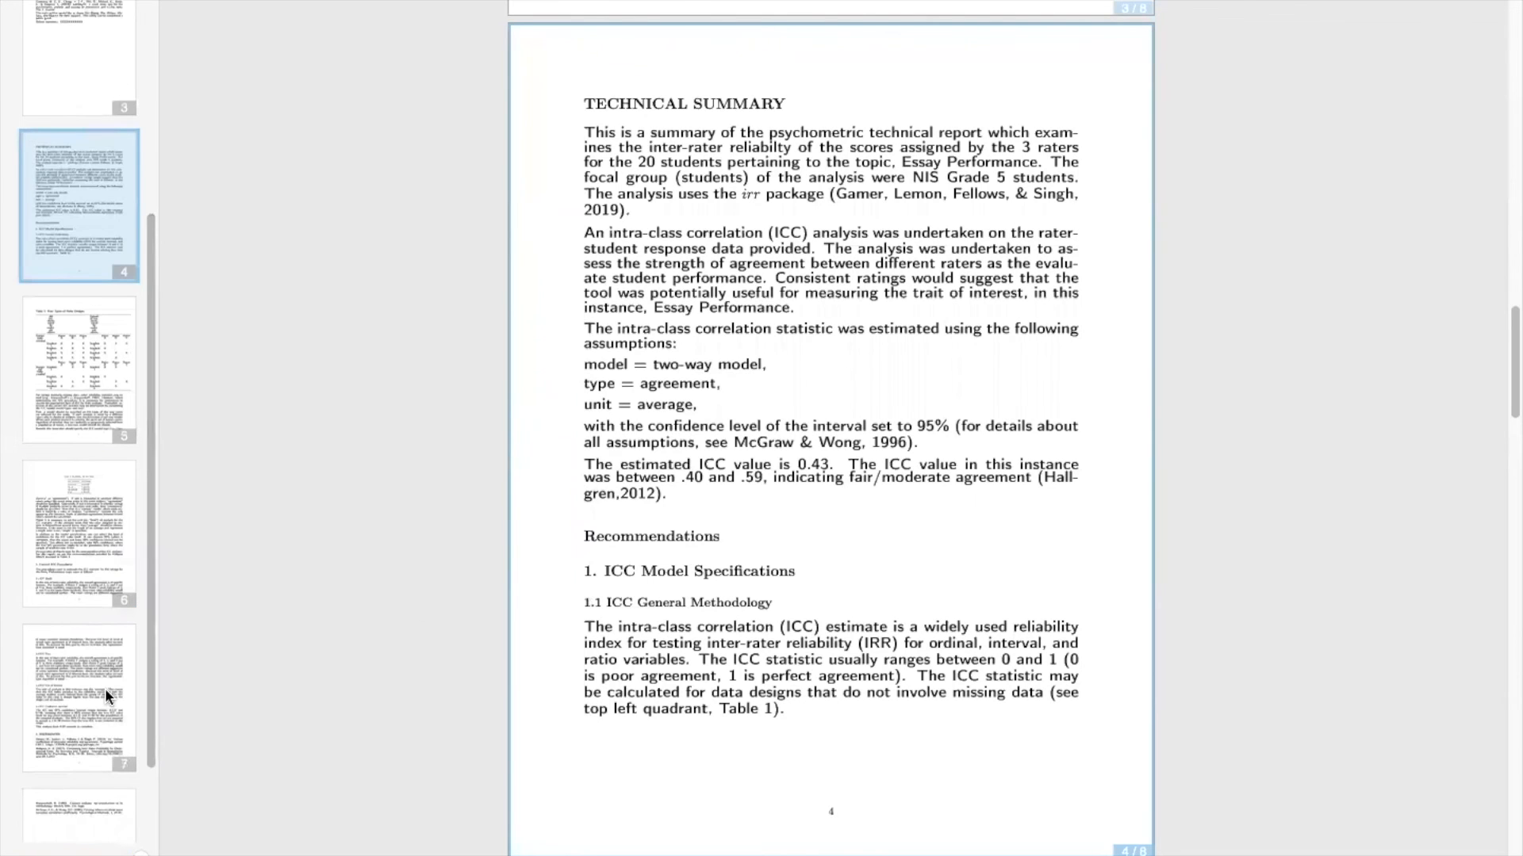
pyautogui.click(105, 688)
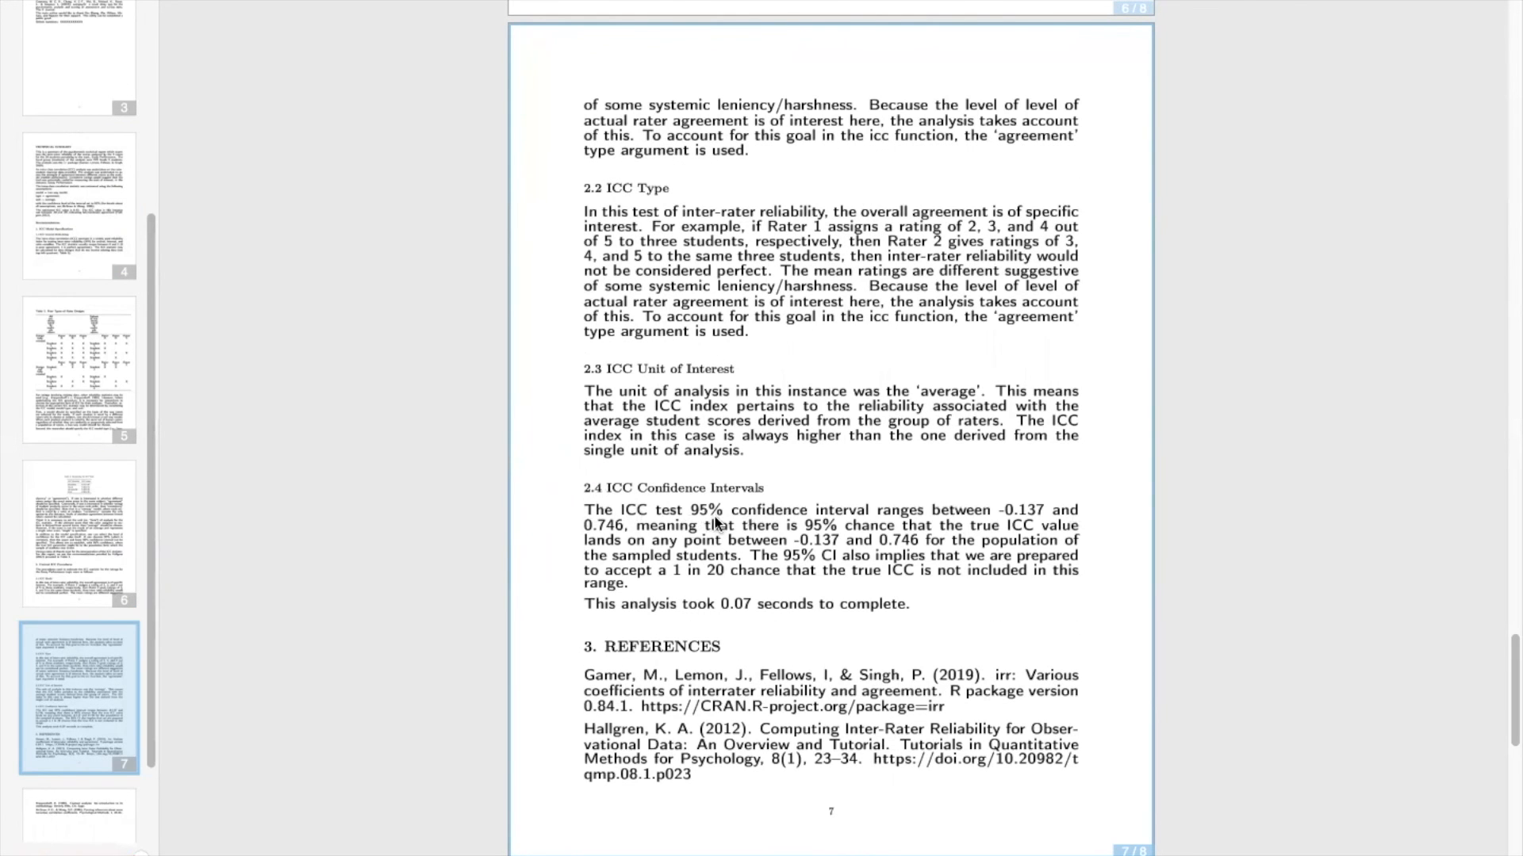